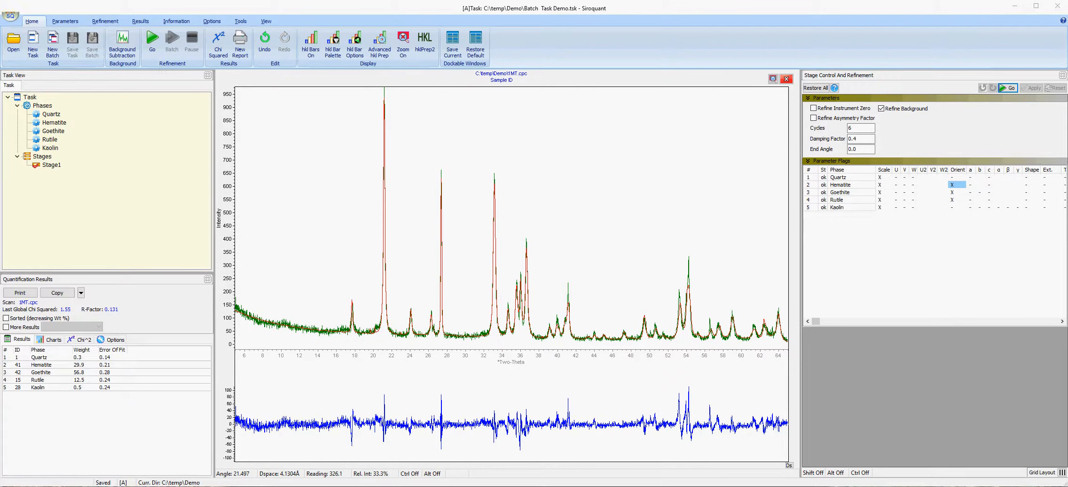
Step: Create a new batch task from the current task and load scans 2MT.cpc through 16MT.cpc from the Downloads SCANS folder
left_click(10, 16)
mouse_move(33, 32)
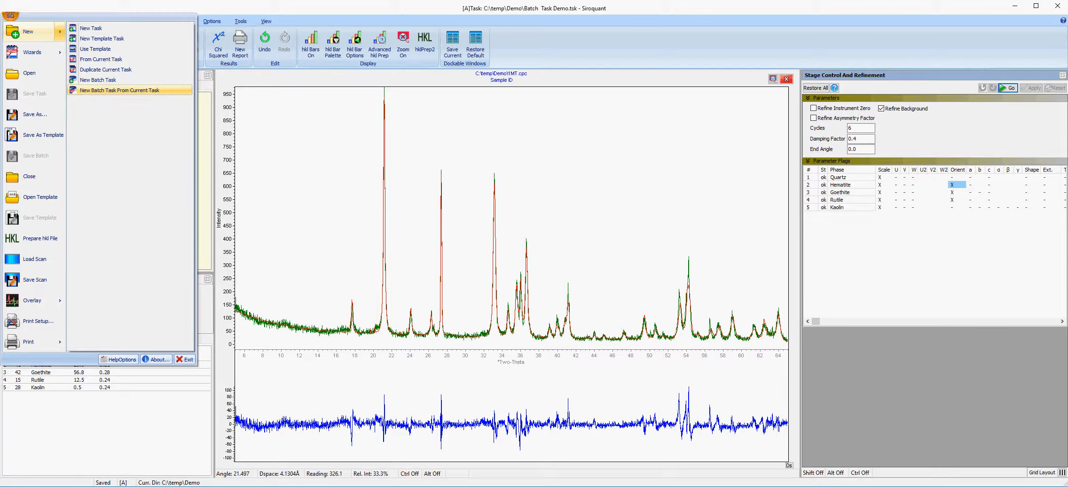
left_click(120, 90)
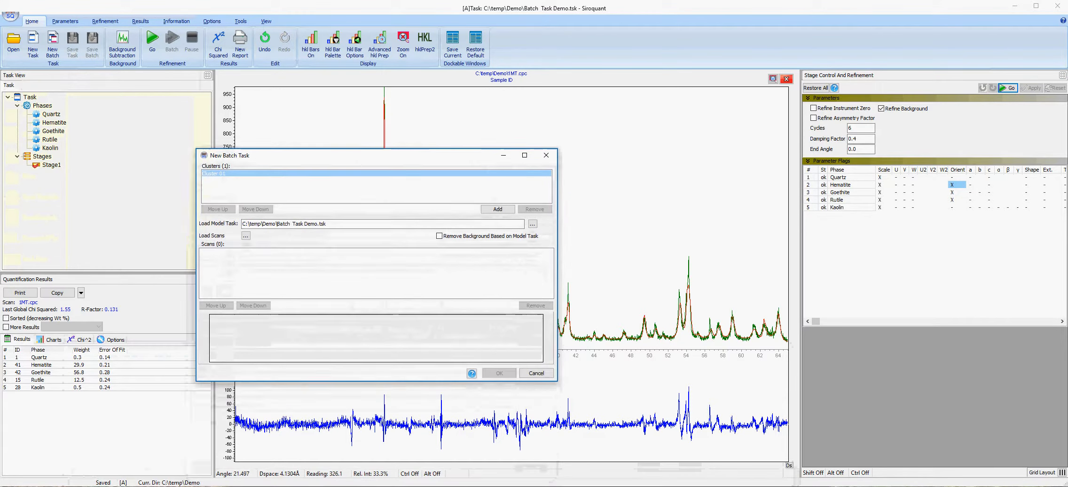
left_click(246, 236)
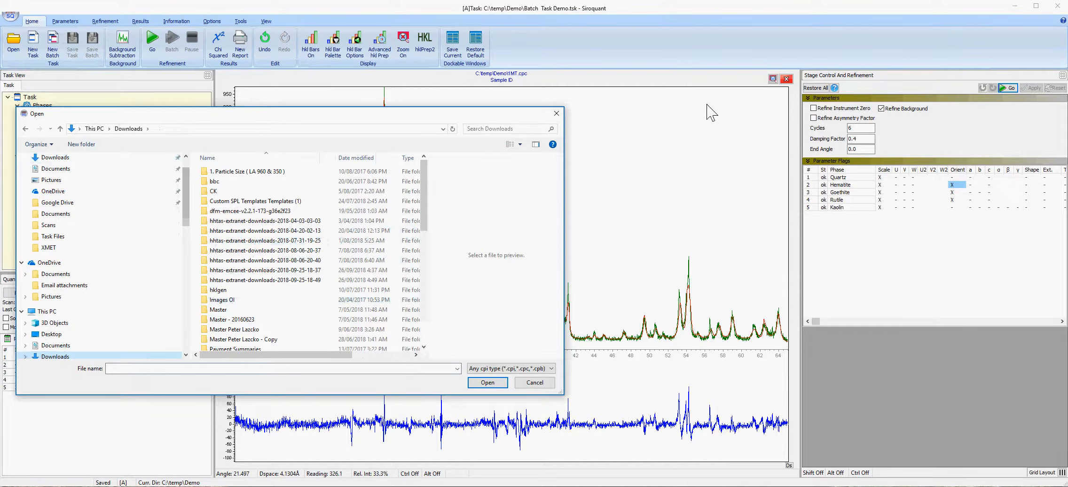
scroll(235, 318, "down", 1)
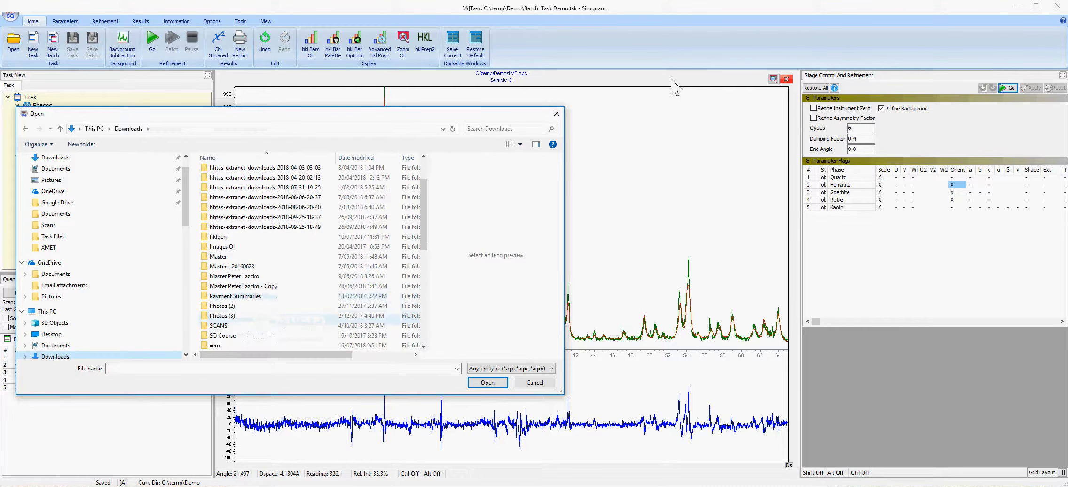
left_click(221, 325)
double_click(222, 325)
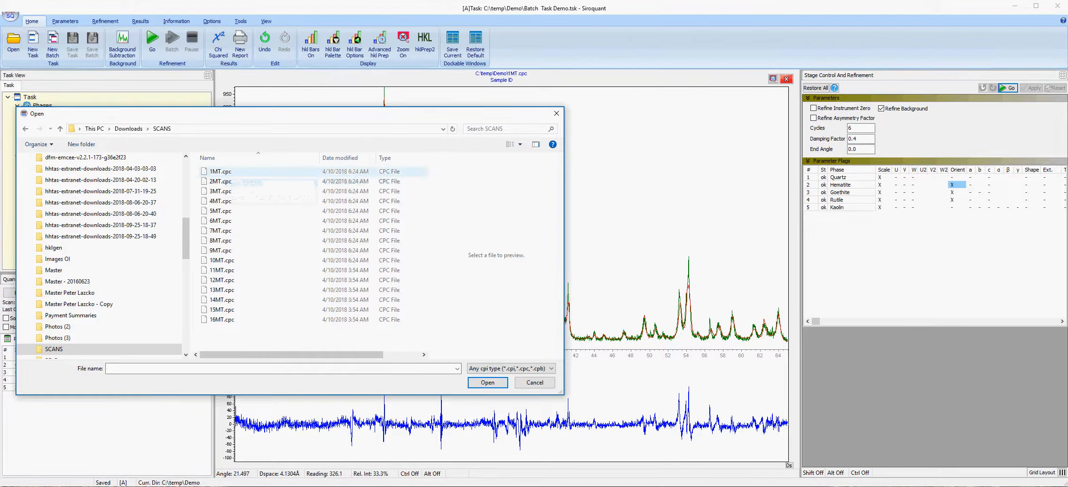
left_click(222, 182)
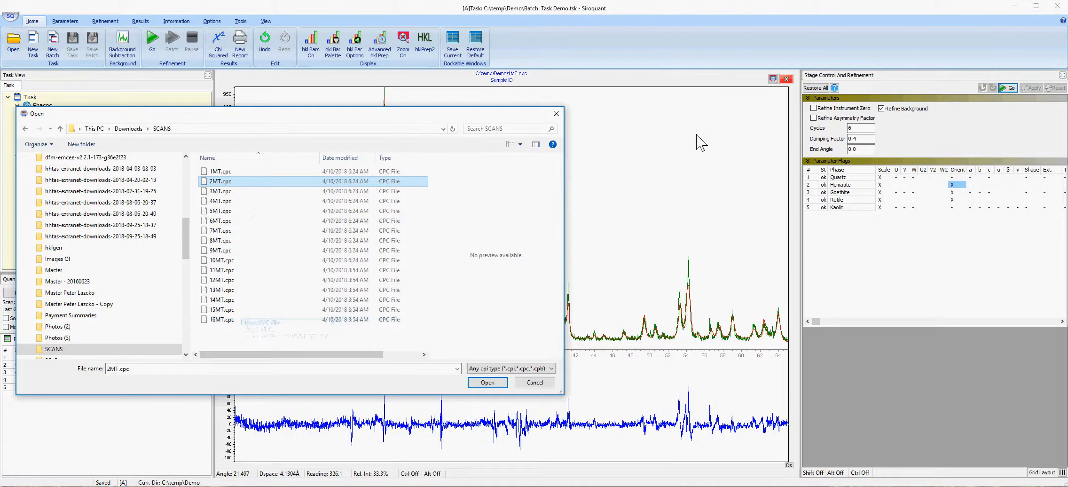
key("shift+End")
key("Return")
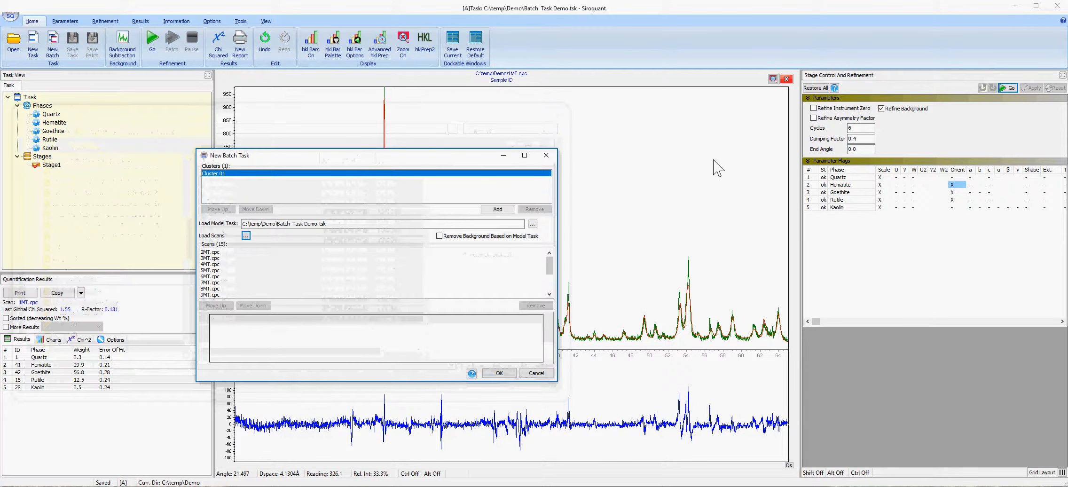
Step: Accept the batch setup and save it in the Task Files folder as "Batch Task Demo 2.btsk"
left_click(499, 372)
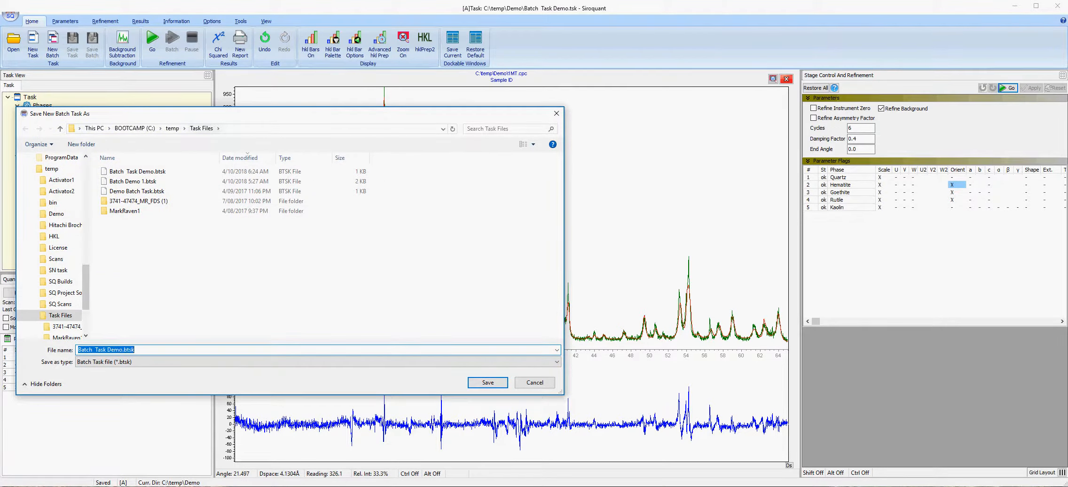
left_click(112, 349)
key("Right")
key("Right")
key("Right")
type("2")
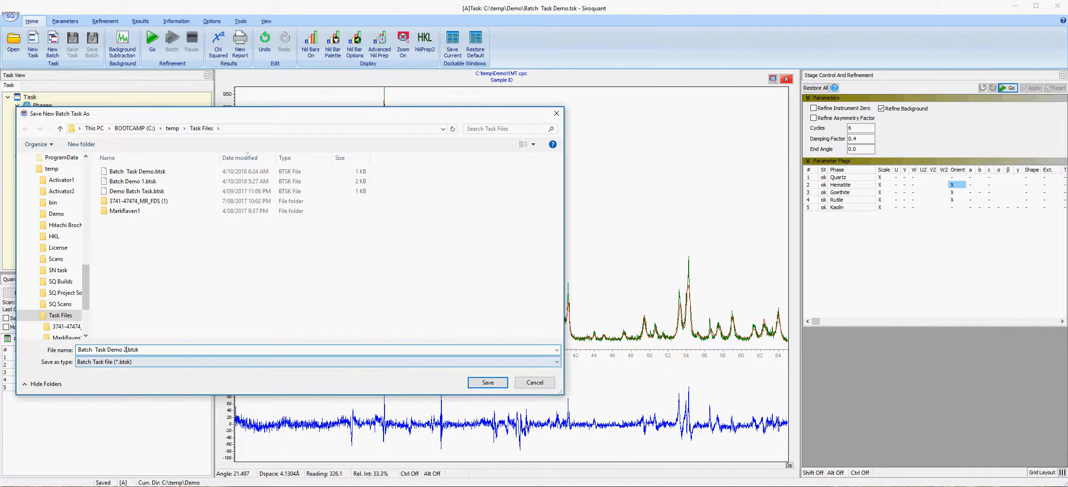
key("Return")
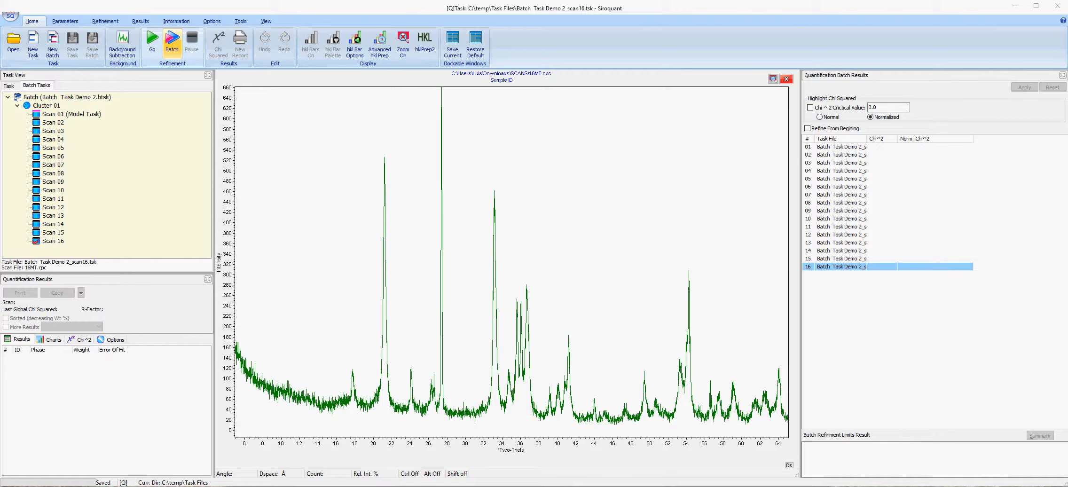
Step: Run the batch refinement and highlight normalized Chi^2 results using a critical value of 2.0
left_click(172, 41)
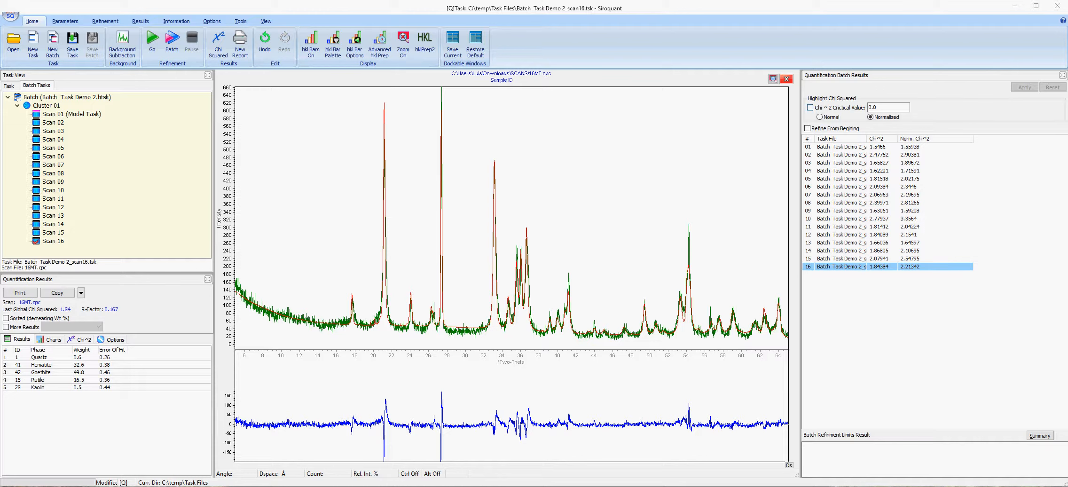
left_click(809, 108)
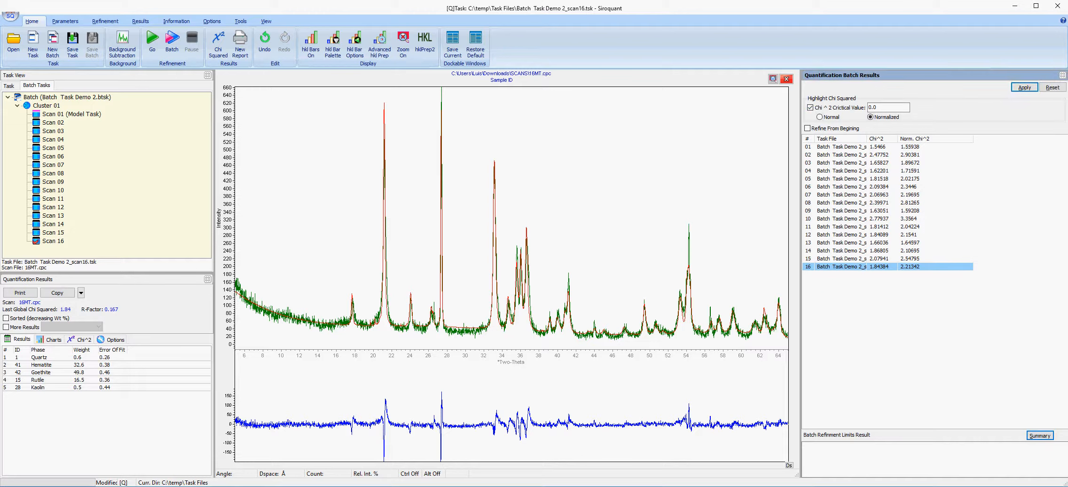
key("Tab")
type("2.0")
key("Return")
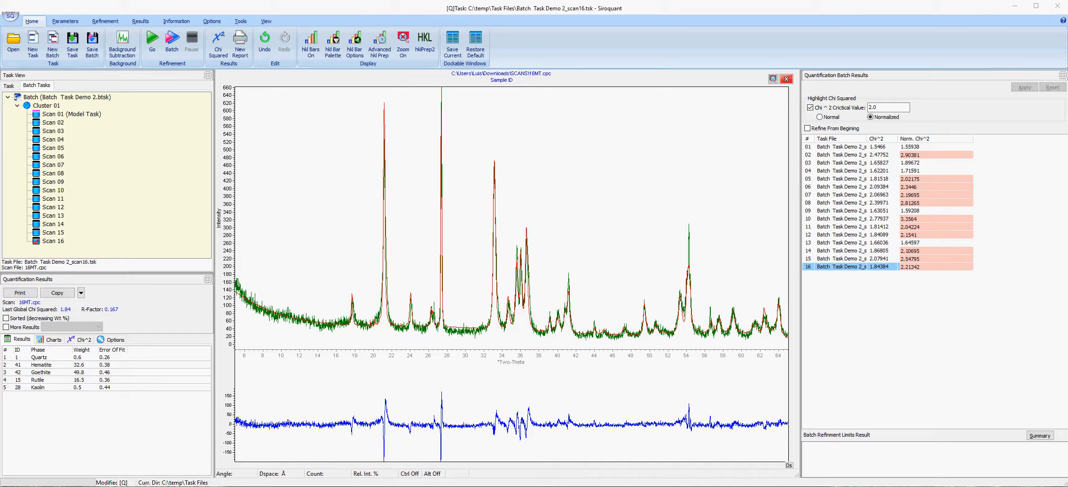
Step: For scan 02, flag Goethite cell parameters a, b, c and Hematite a and c for refinement, and rerun its refinement
left_click(841, 154)
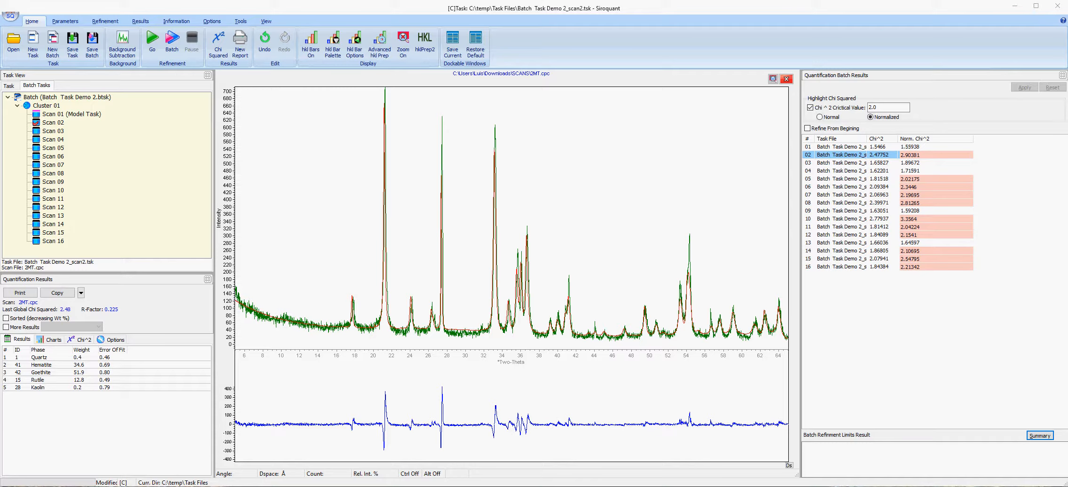
left_click(9, 86)
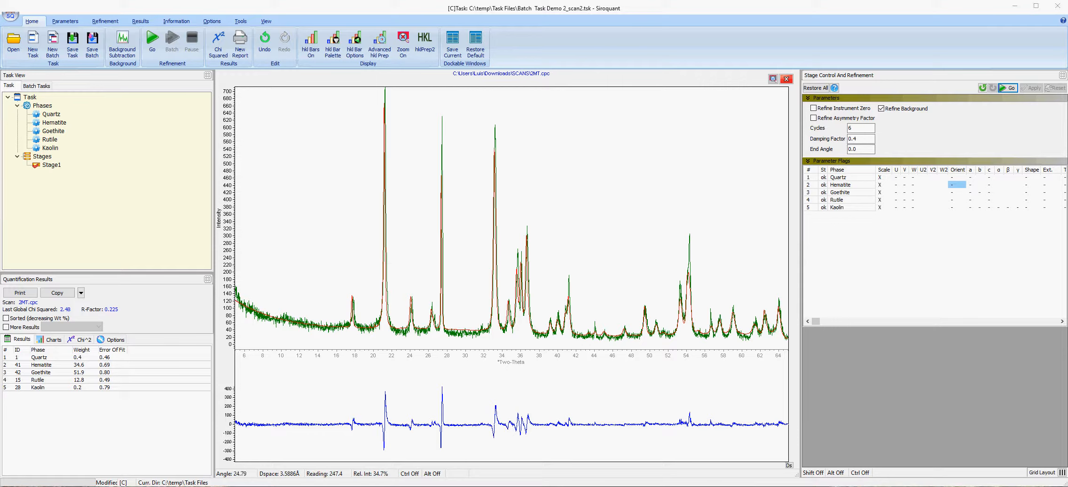
left_click_drag(970, 192, 990, 193)
left_click(990, 184)
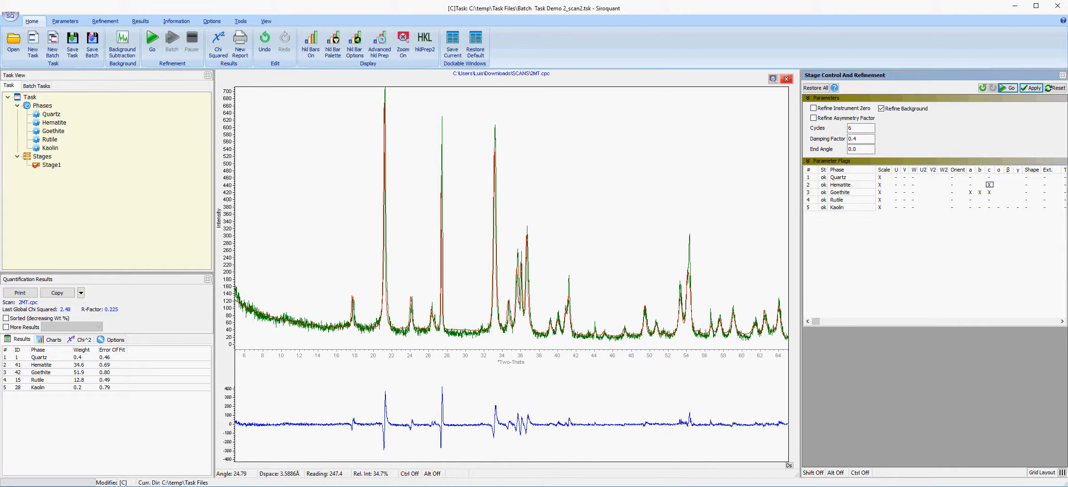
left_click(971, 185)
left_click(1009, 88)
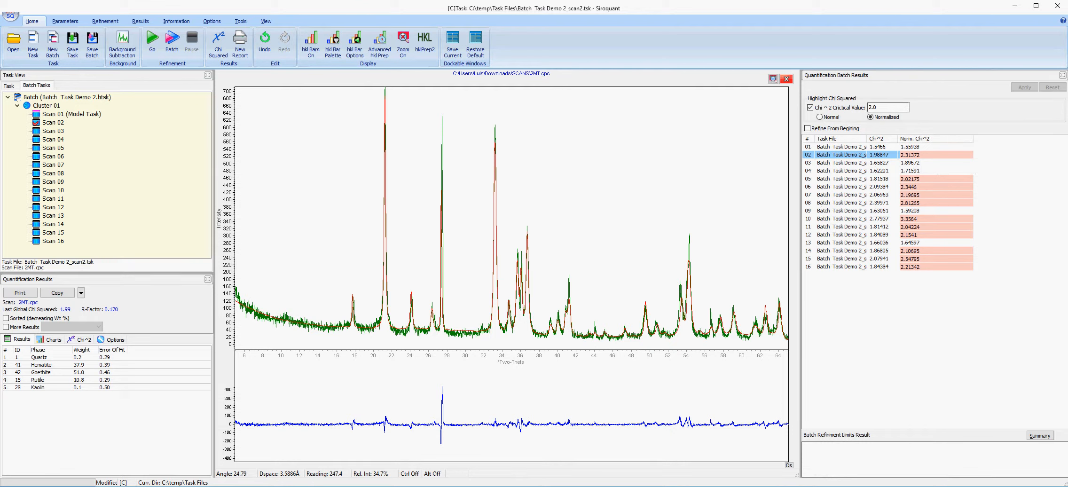
Step: Select scan 05 and review the batch results summary across to the Chi^2 column, closing it when done
left_click(840, 179)
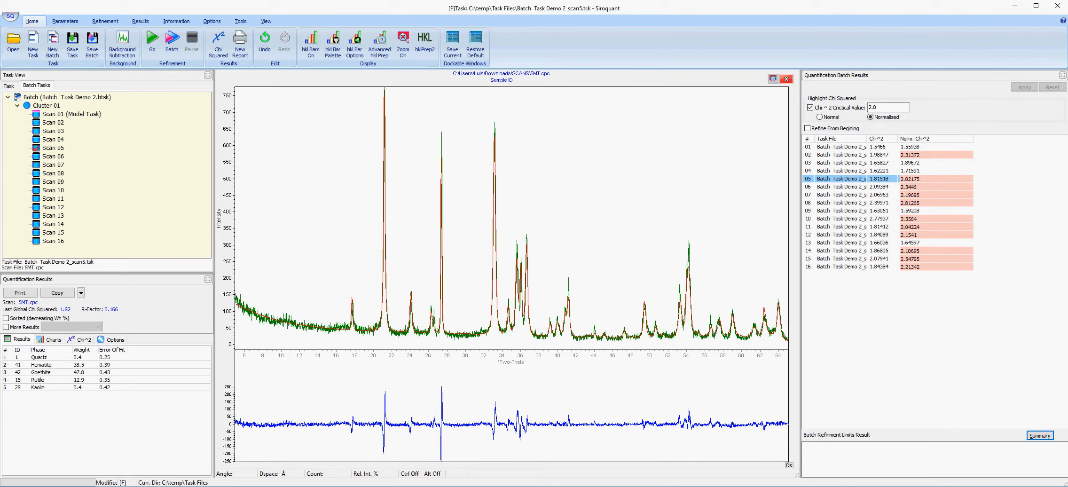
left_click(1039, 435)
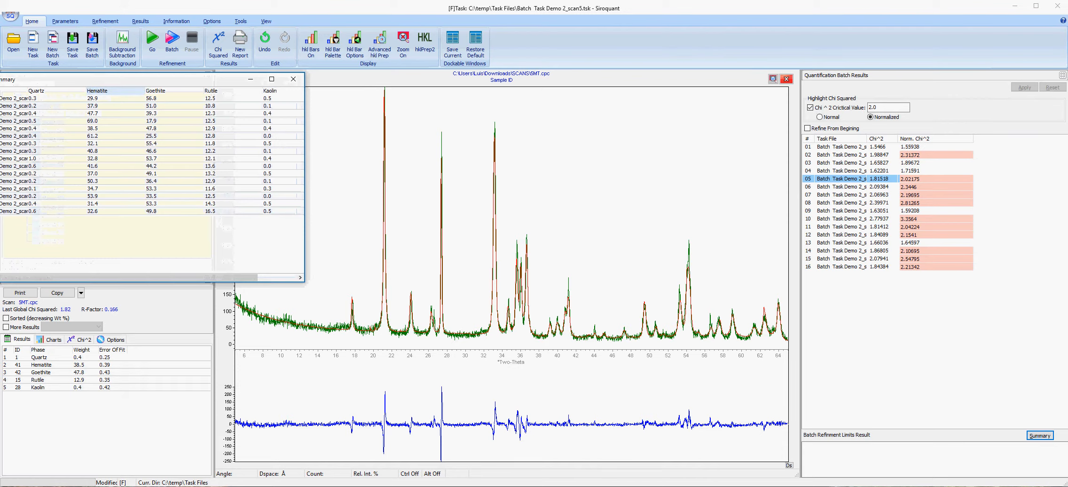
left_click_drag(123, 79, 273, 132)
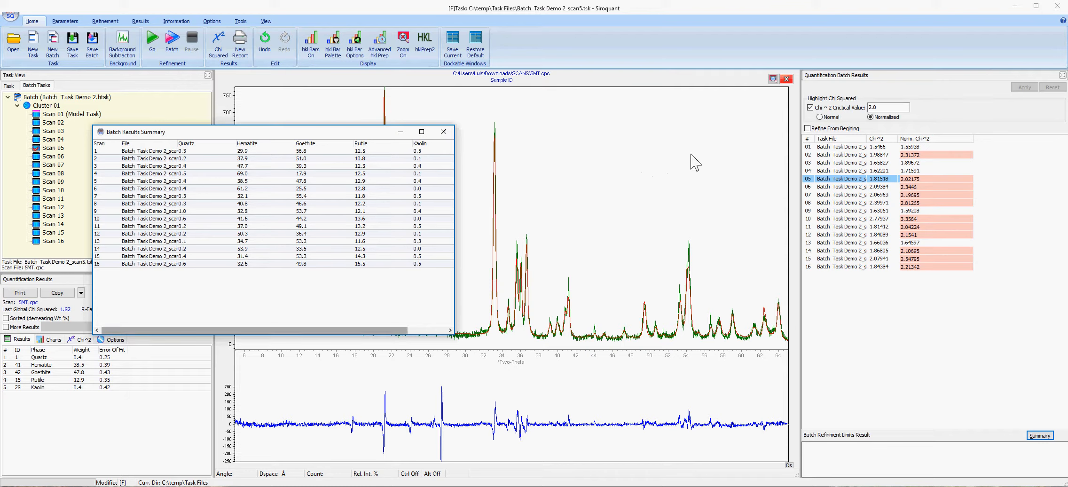
left_click_drag(254, 330, 292, 331)
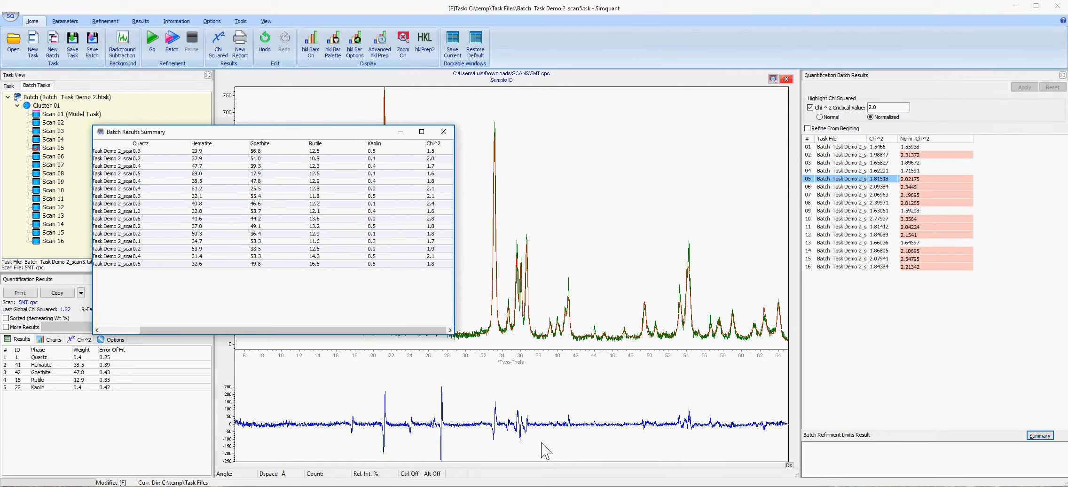
key("alt+F4")
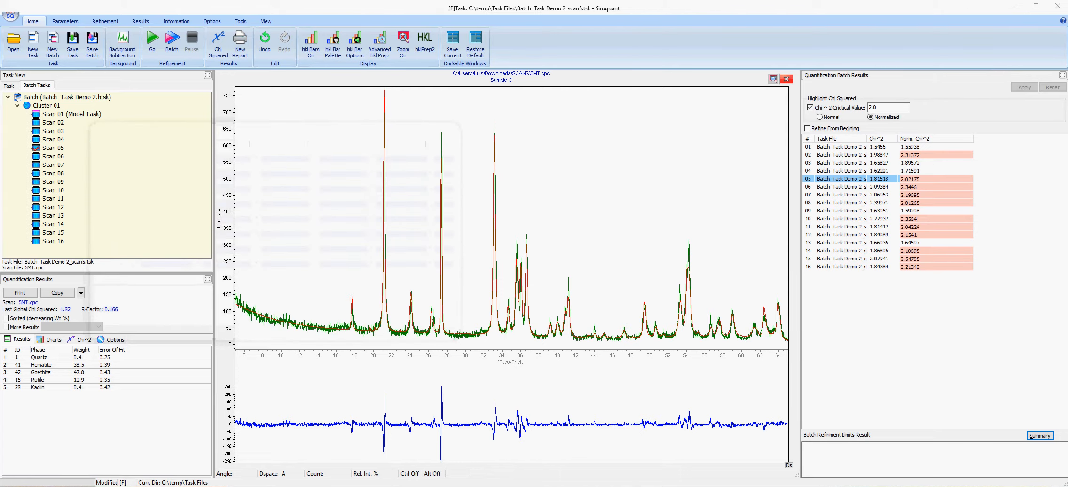